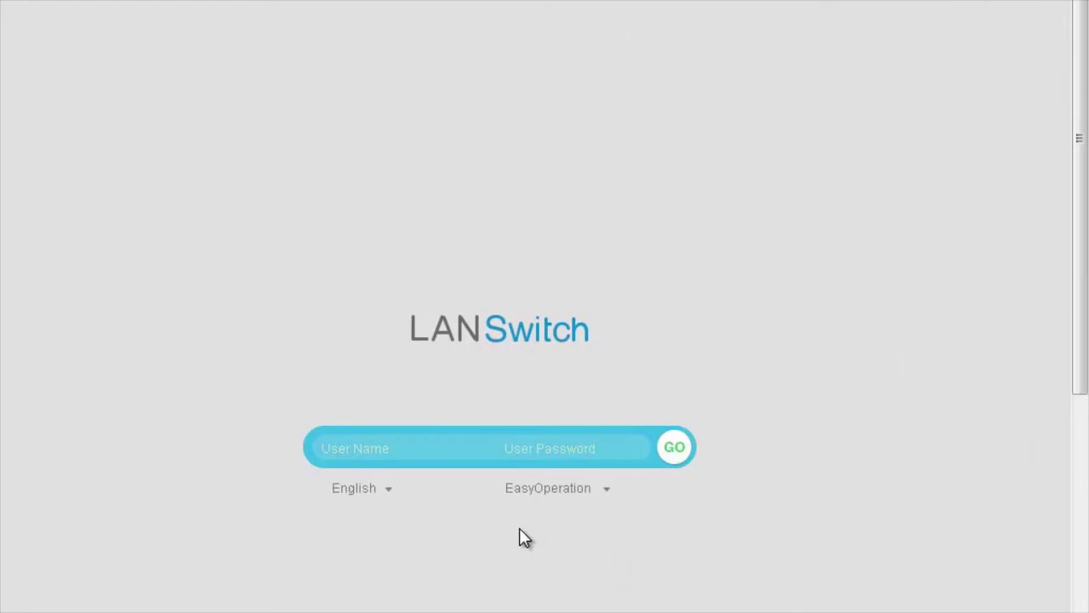
- Sign in to the S5720 with the admin user name and password in Classics mode
click(347, 453)
text(admin123)
key(Tab)
text(admin@123)
click(532, 499)
click(546, 547)
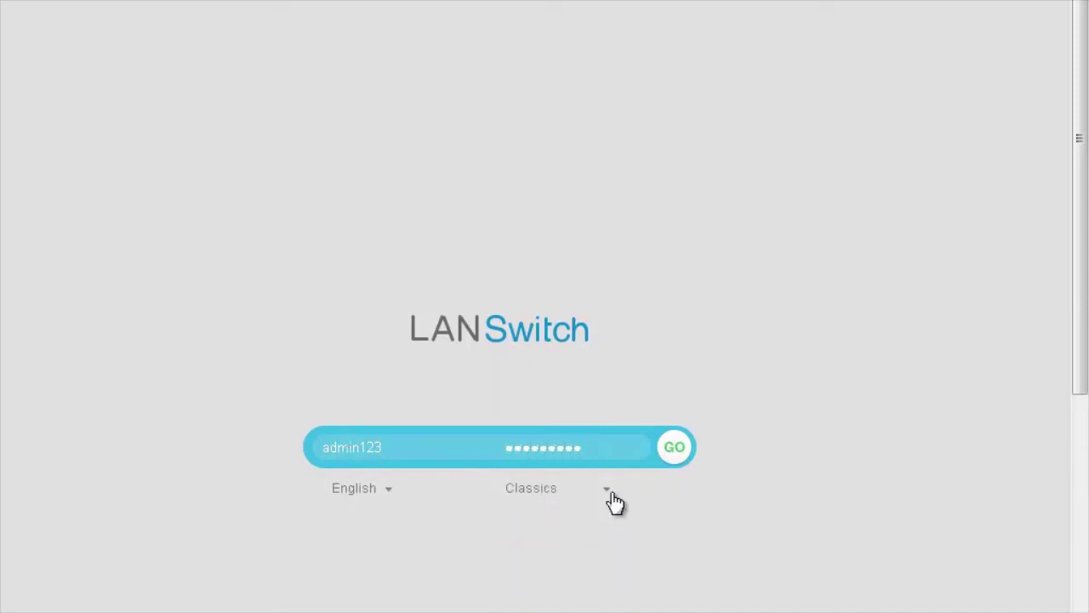
click(675, 448)
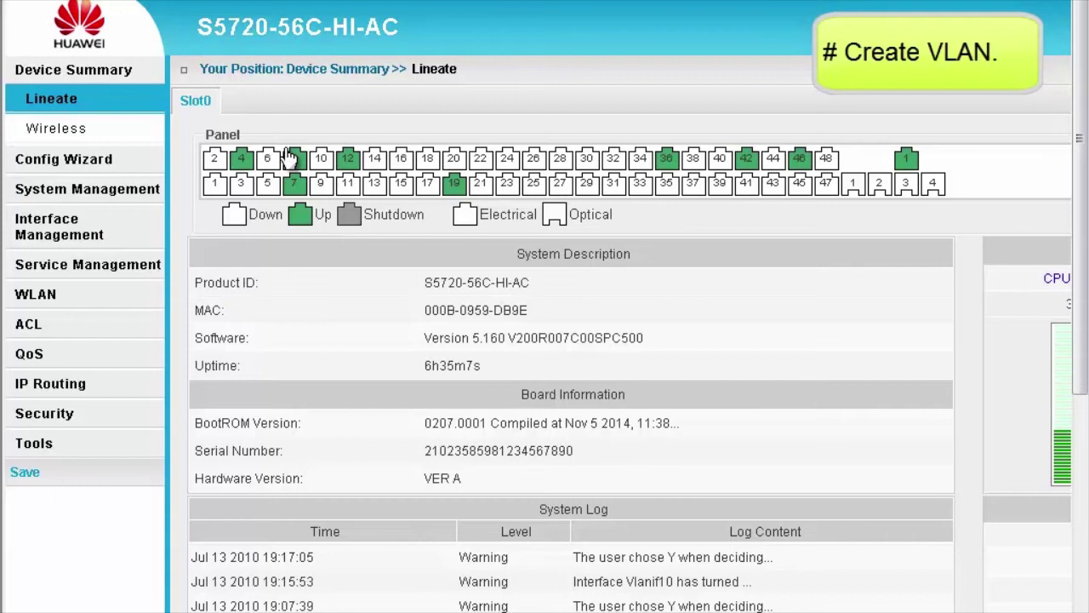
- Under Service Management > VLAN, create VLANs '10,30' in one batch
click(72, 264)
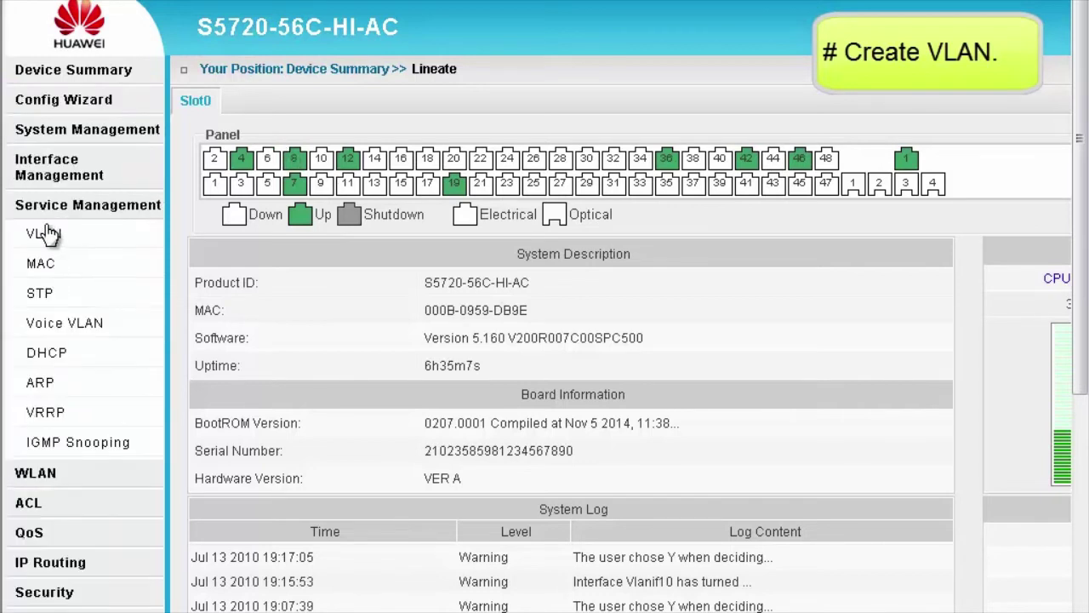
click(47, 233)
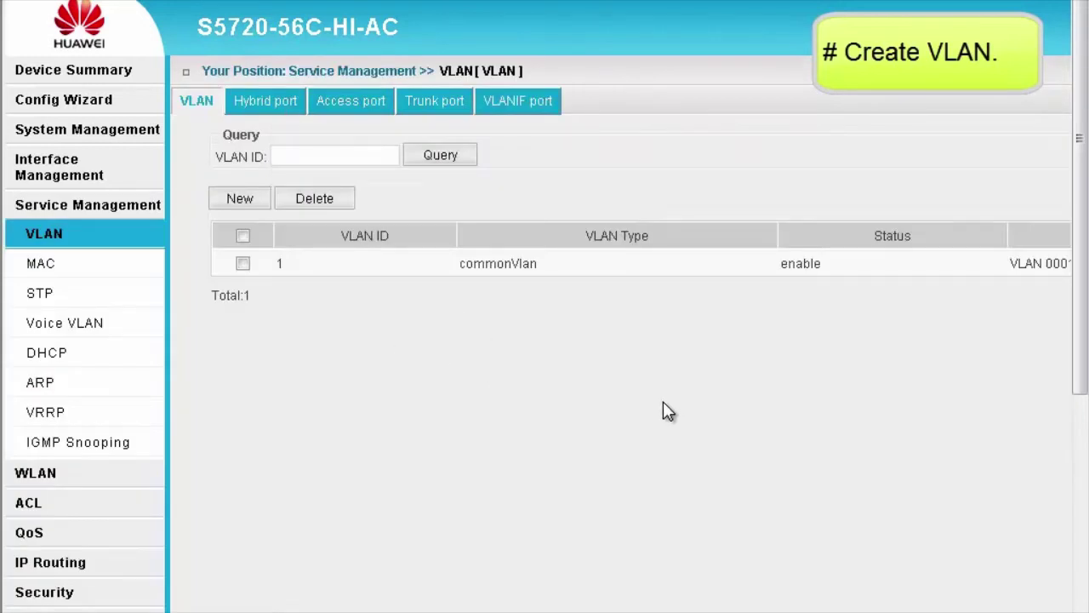
click(240, 199)
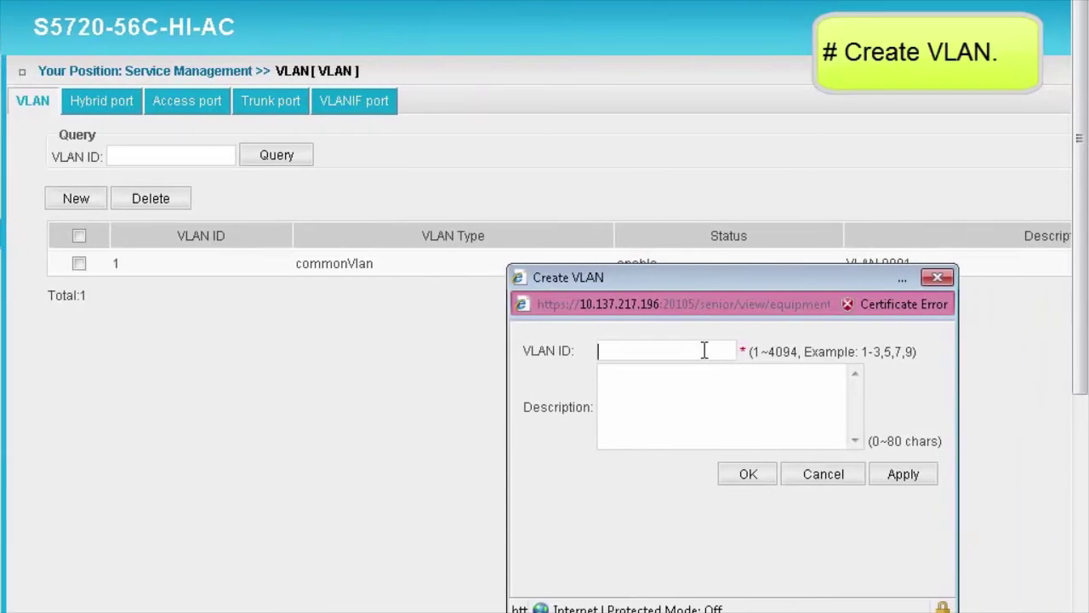
text(10,30)
click(747, 475)
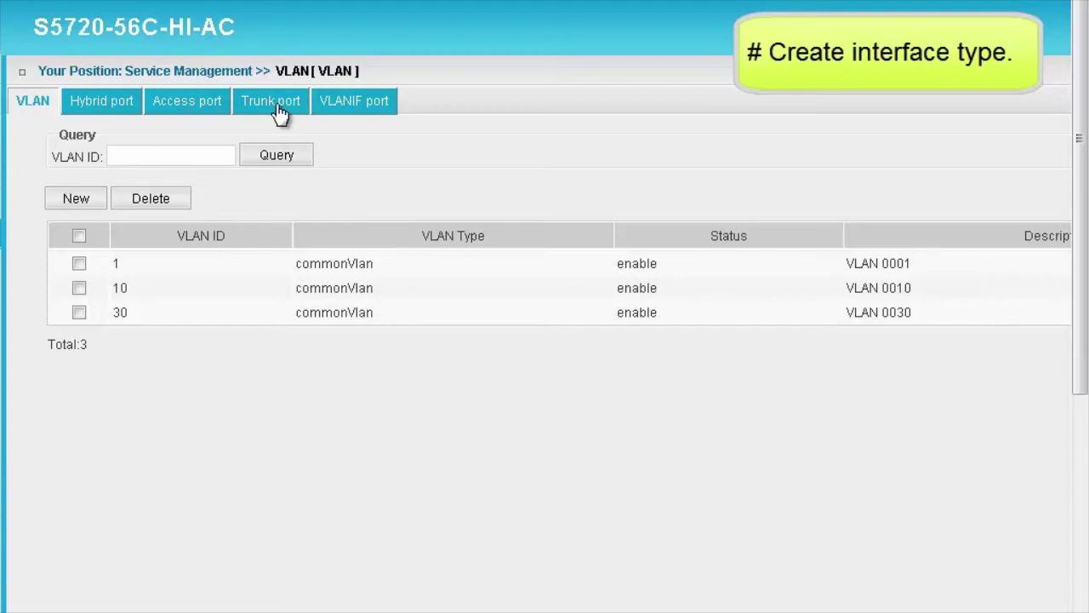
- Change GigabitEthernet0/0/1's link type from access to trunk, accepting the VLAN-clearing warning
click(182, 105)
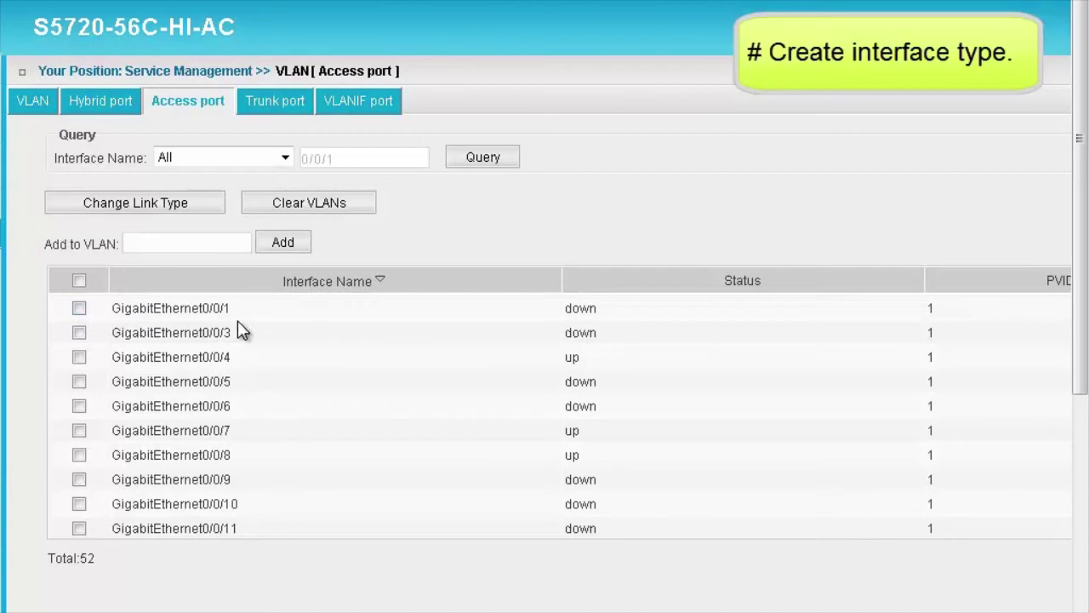
click(79, 308)
click(79, 308)
click(146, 211)
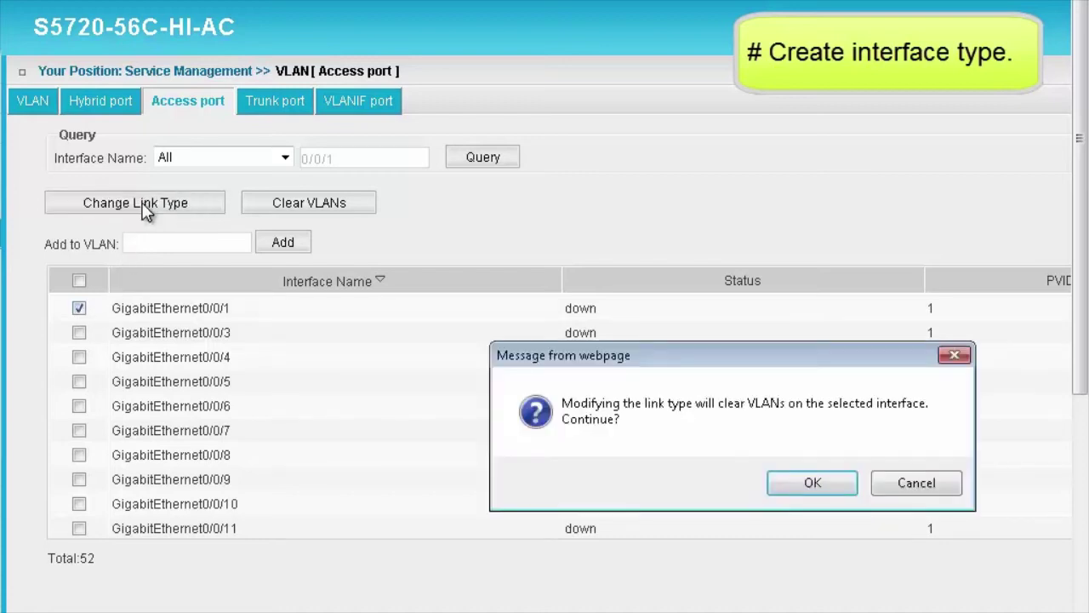
click(821, 483)
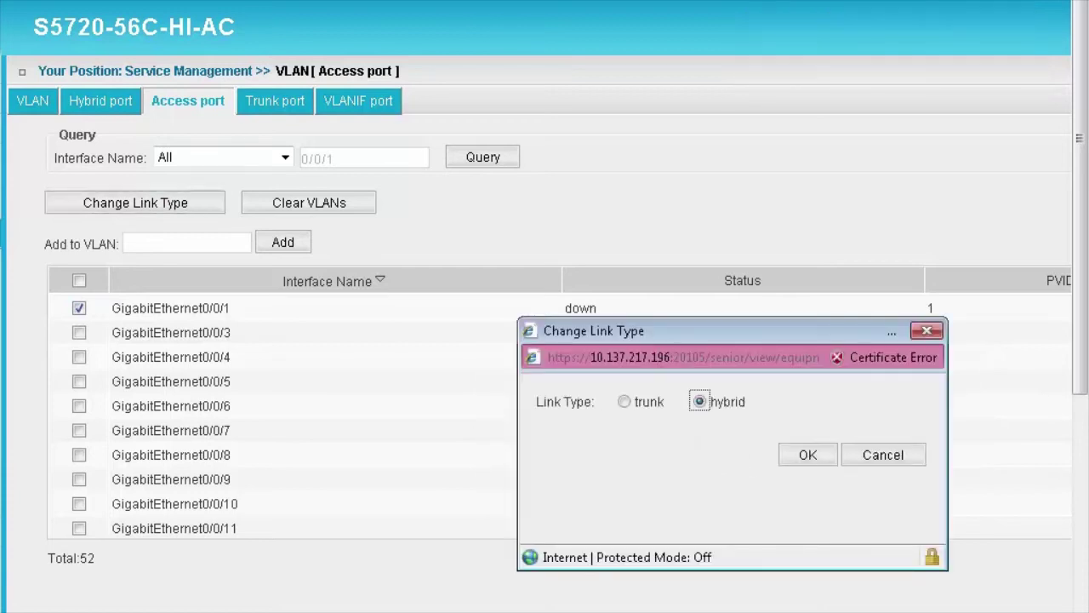
click(633, 405)
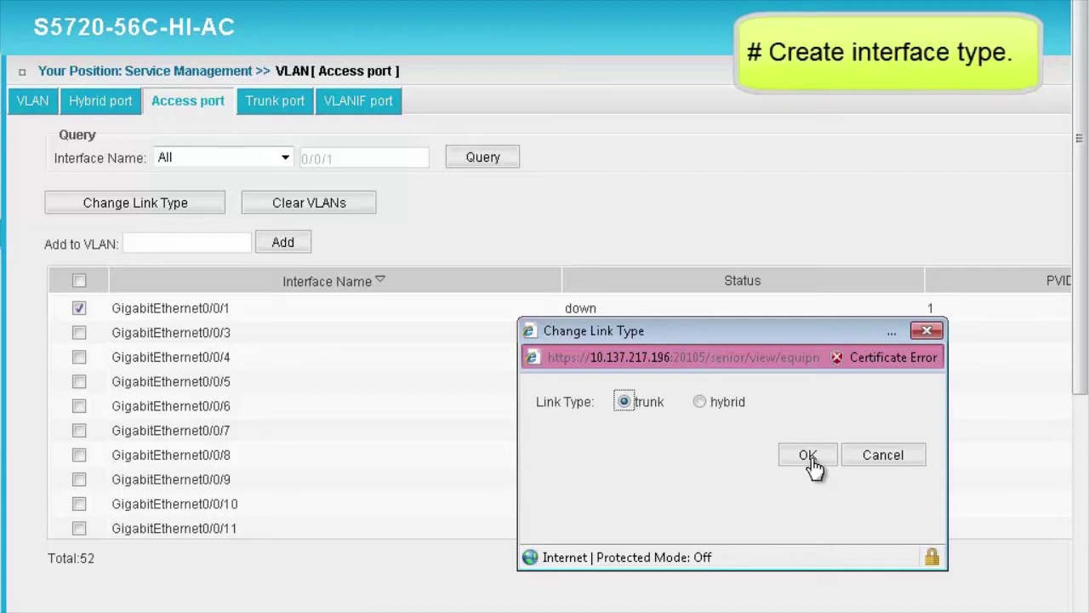
click(808, 457)
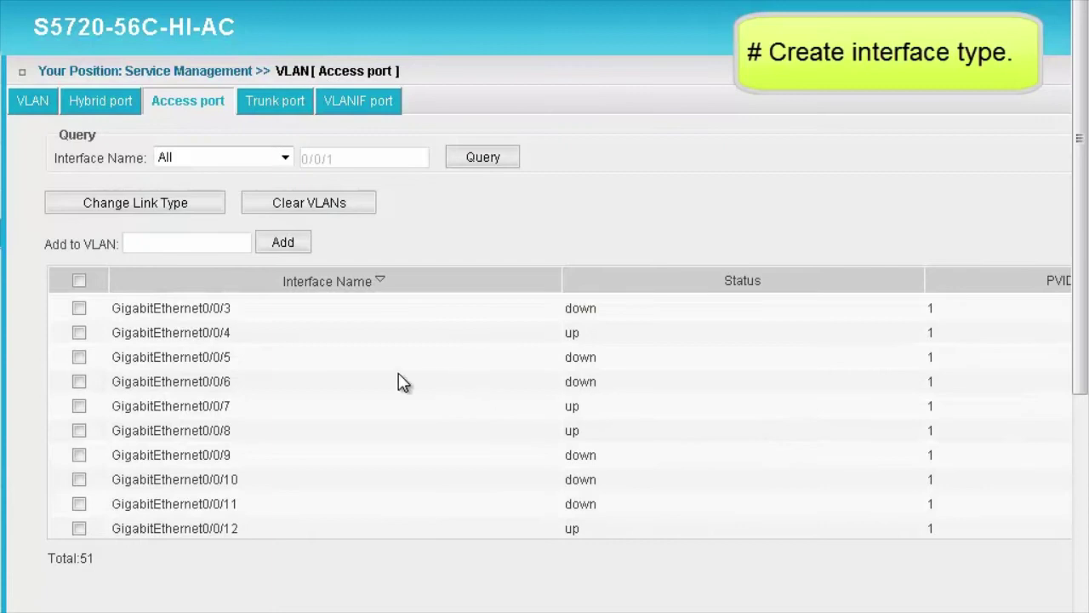
click(289, 108)
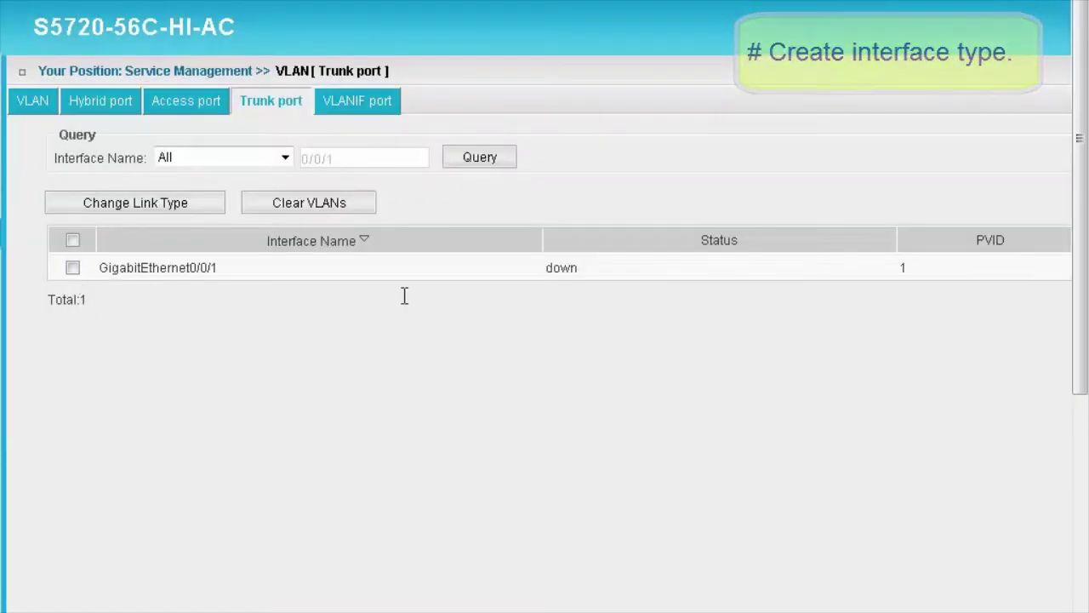
click(73, 267)
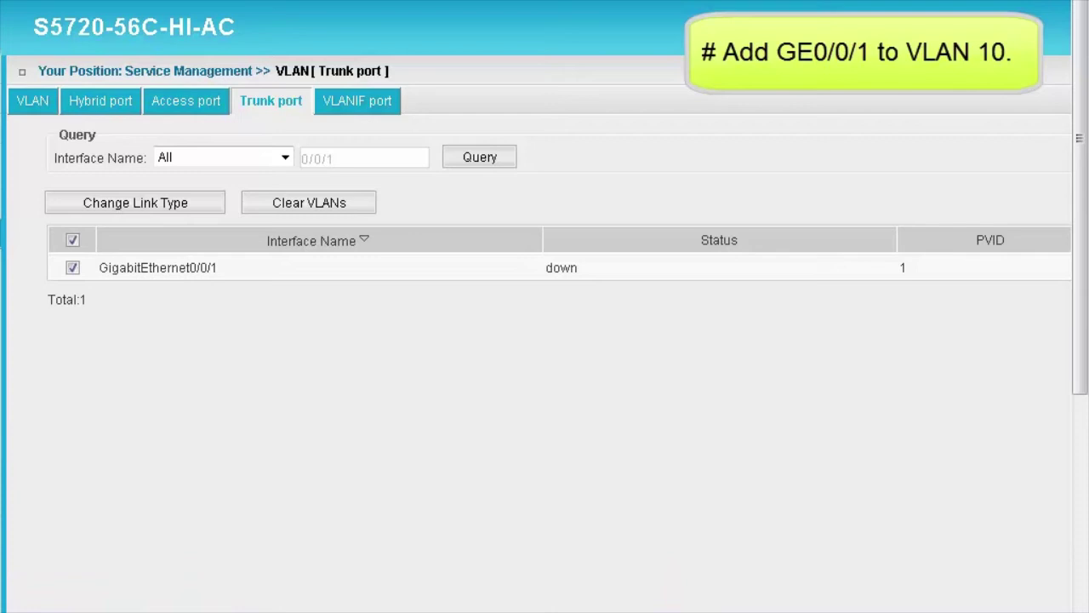
- Edit GigabitEthernet0/0/1's trunk settings to set PermitVLAN to 10
scroll(544, 340, right, 6)
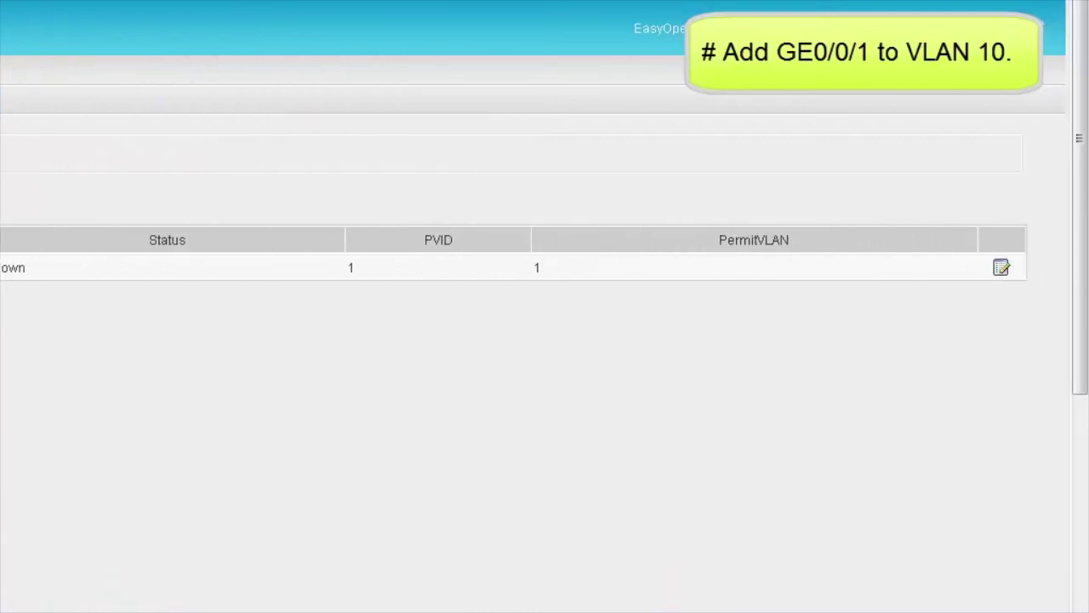
click(1000, 270)
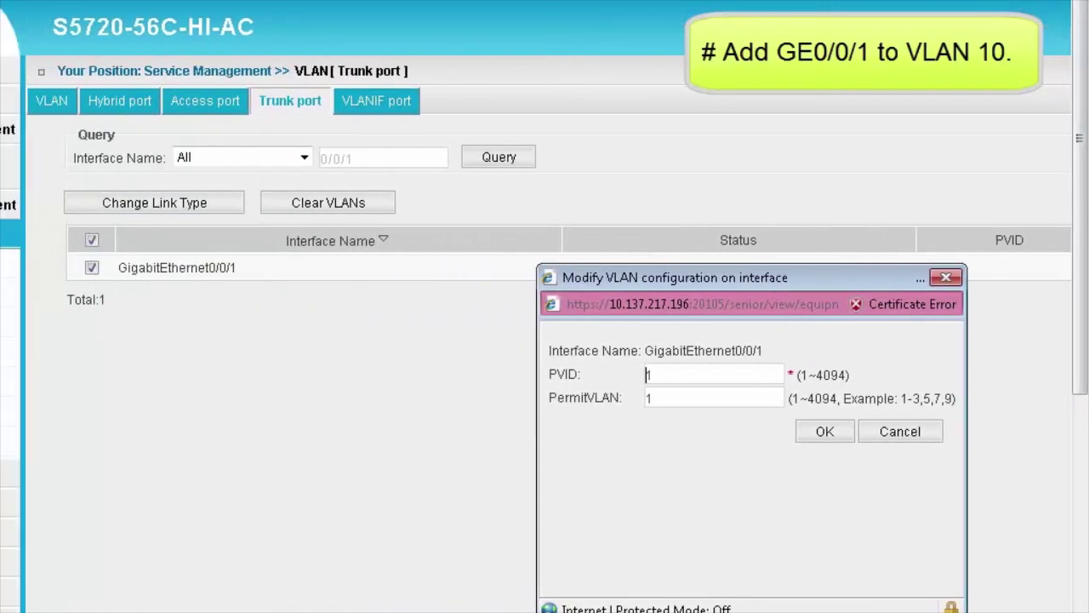
click(649, 398)
text(0)
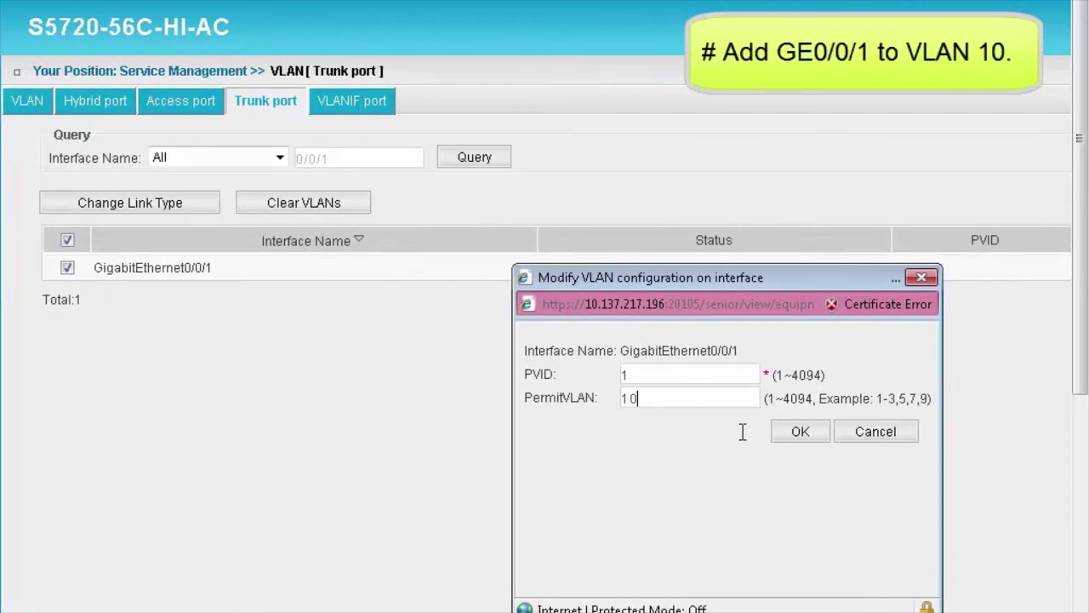
click(800, 432)
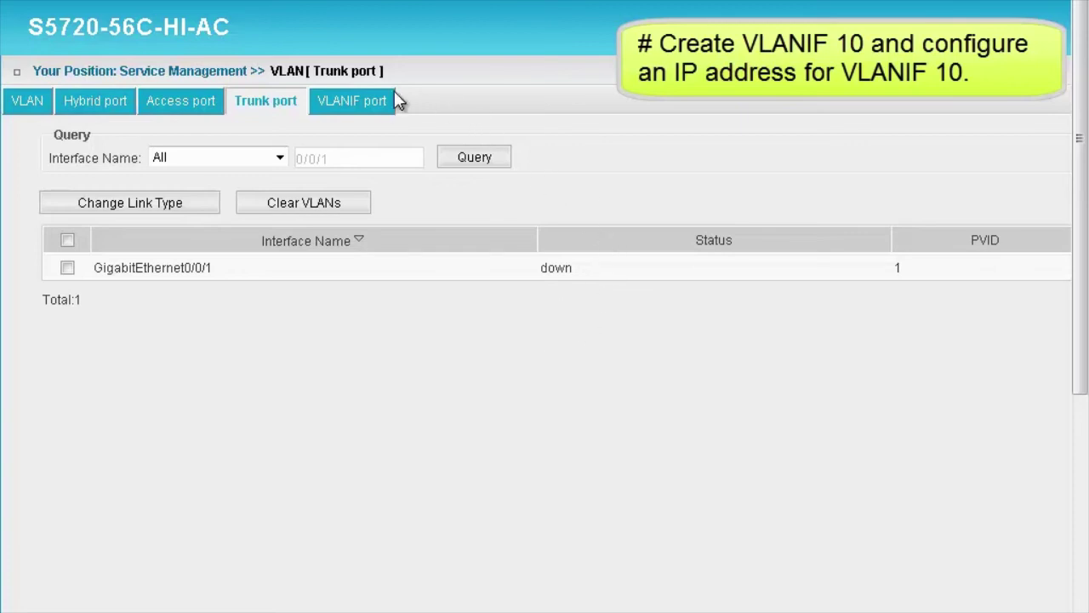
- Add a new VLANIF port for VLAN 10 with IPv4 address 1.1.4.1, mask 24
click(371, 109)
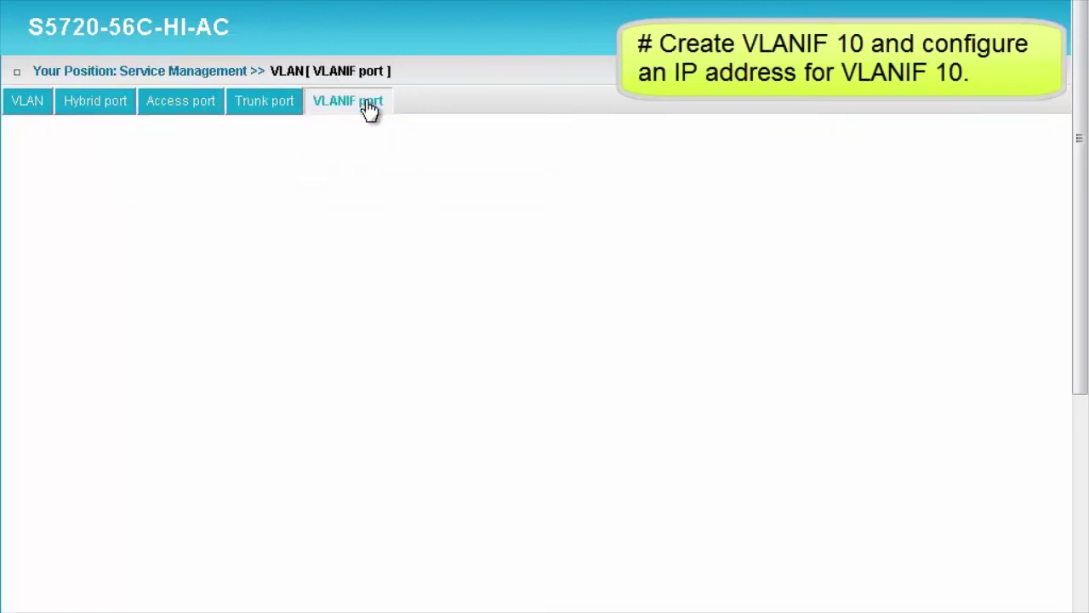
click(71, 201)
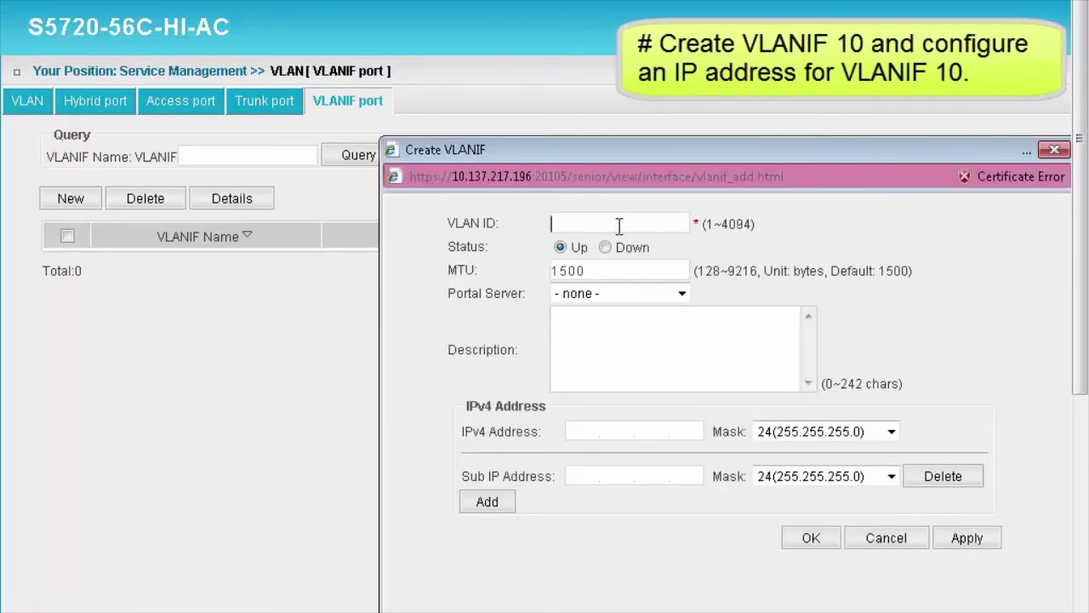
text(10)
click(583, 429)
text(1.1.4.1)
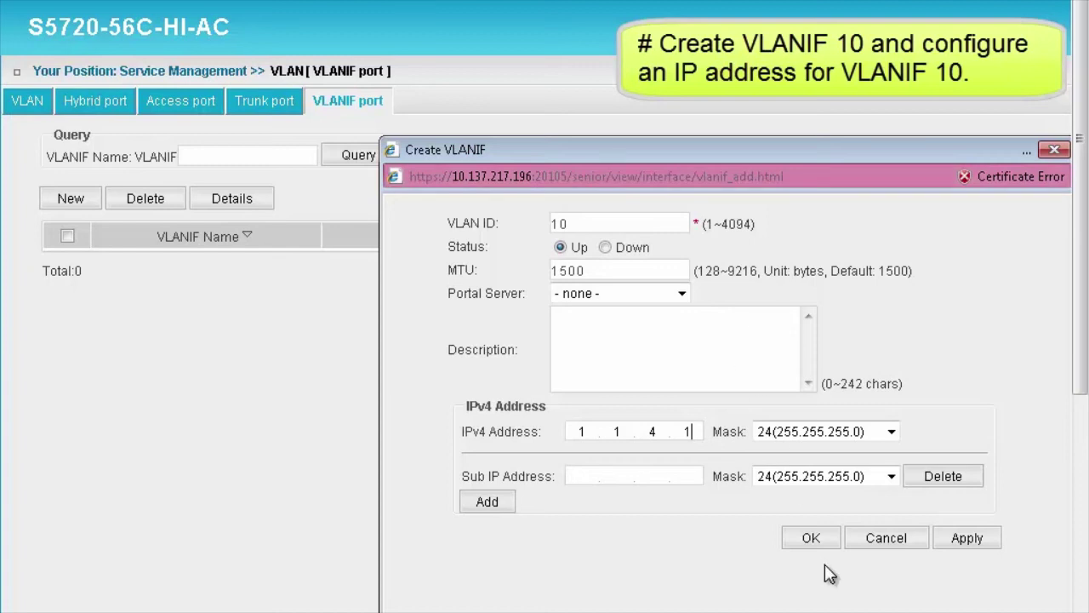
click(810, 536)
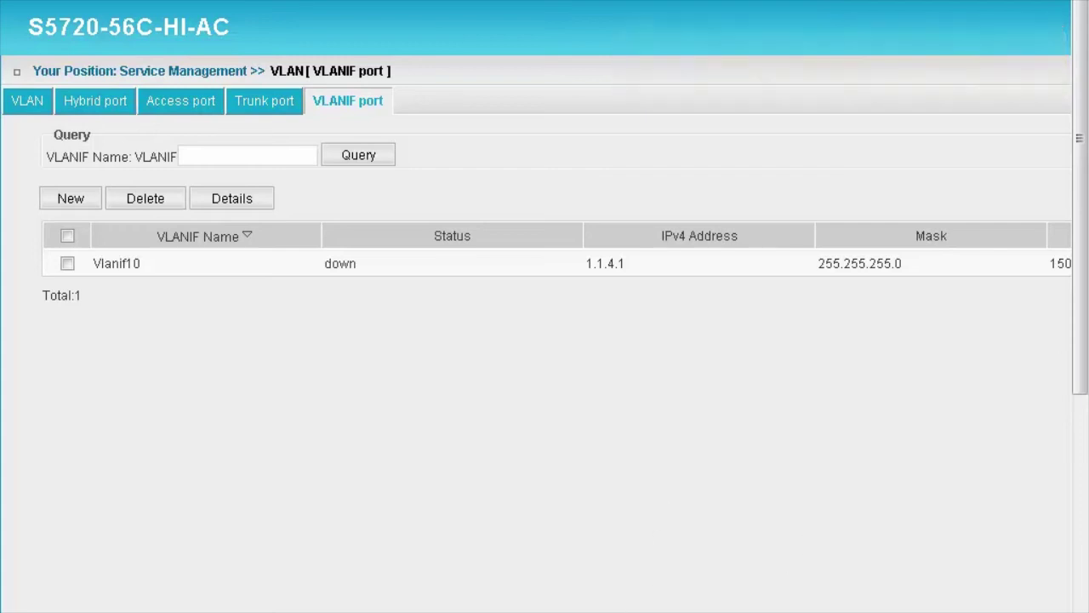
scroll(545, 306, left, 4)
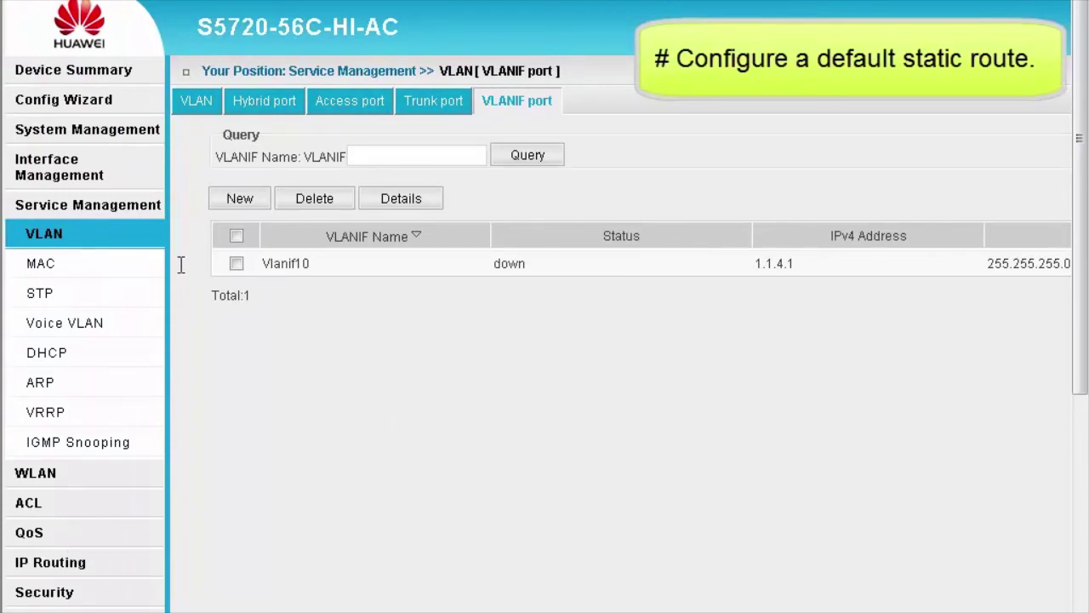
- Go to IP Routing > IPv4 Route's static route list and start a new route
click(66, 575)
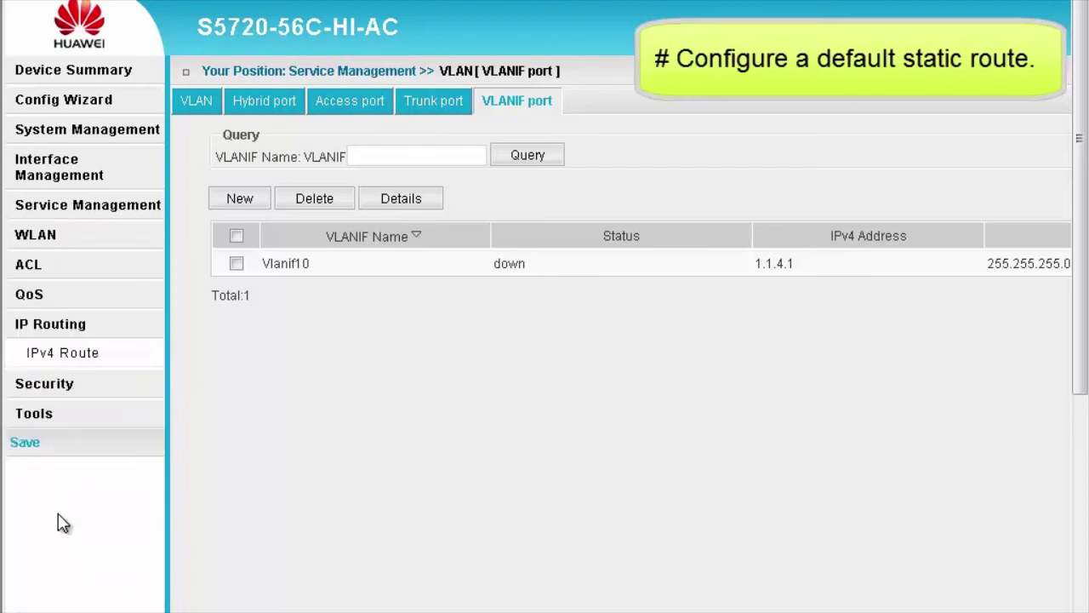
click(56, 354)
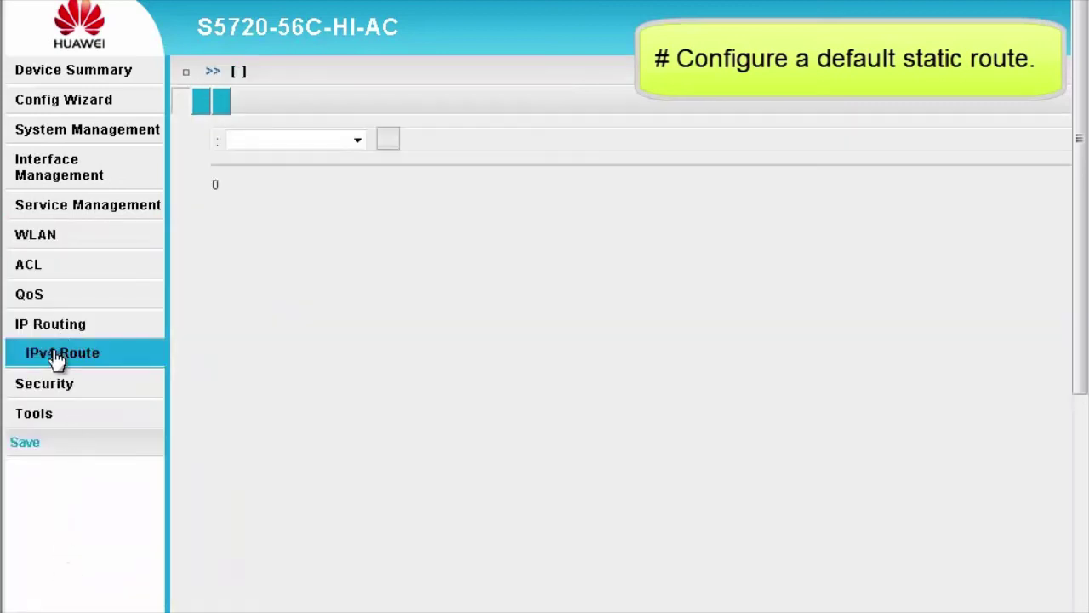
click(375, 102)
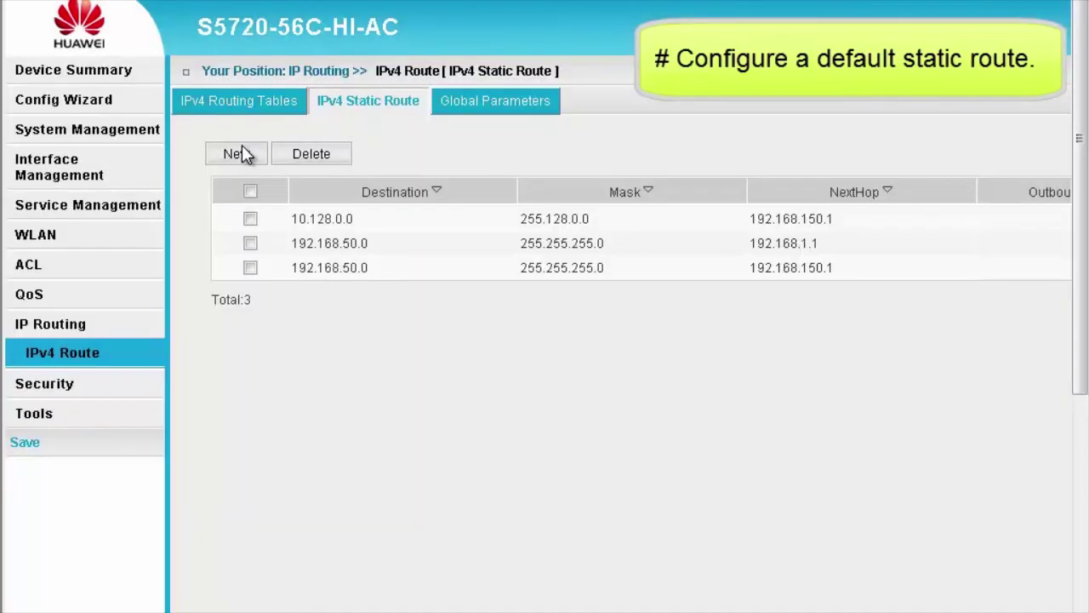
click(236, 156)
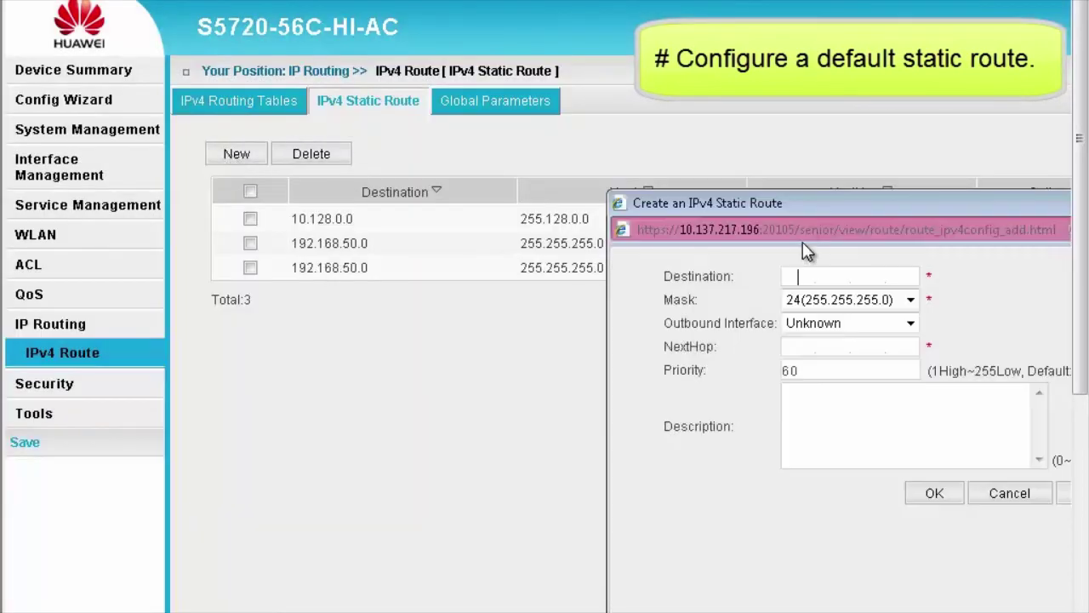
drag(802, 205, 508, 119)
- Enter destination 0.0.0.0, mask 0 (0.0.0.0) and next hop 1.1.4.2, then add the route
click(552, 189)
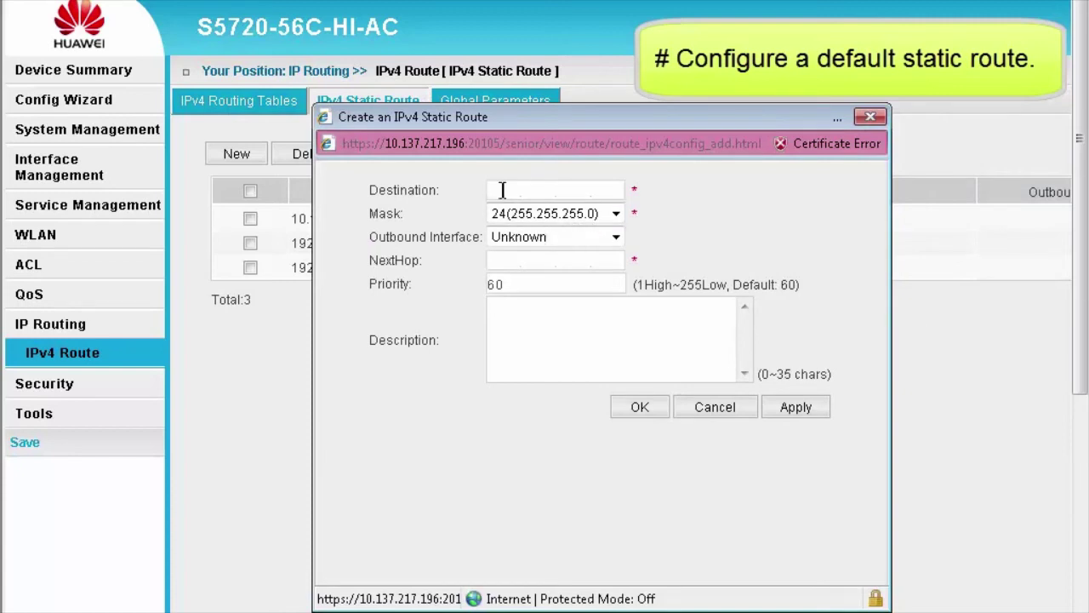
text(0.0.0.0)
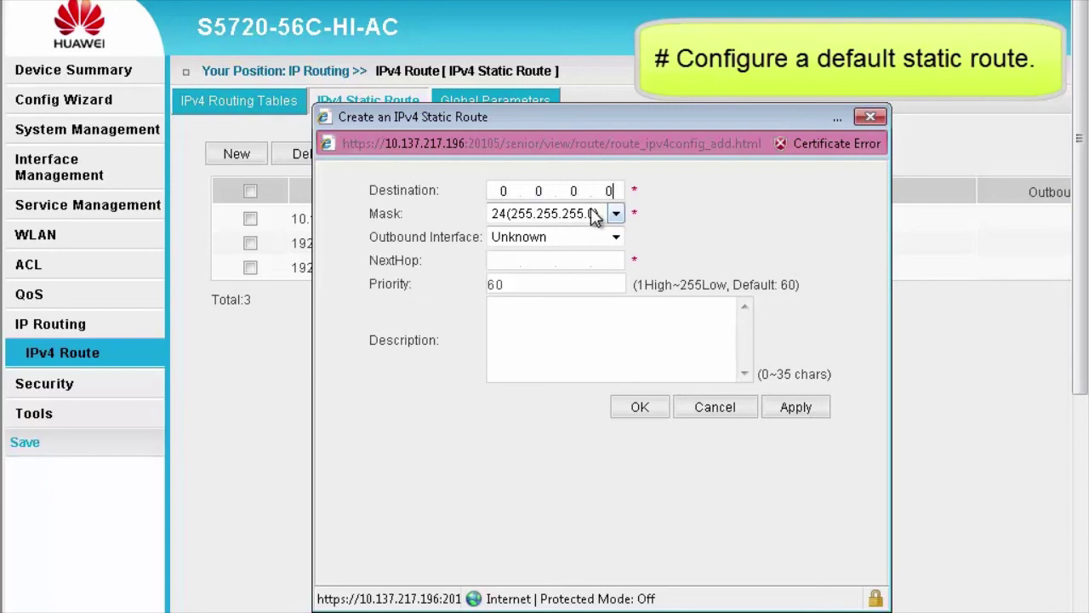
click(615, 214)
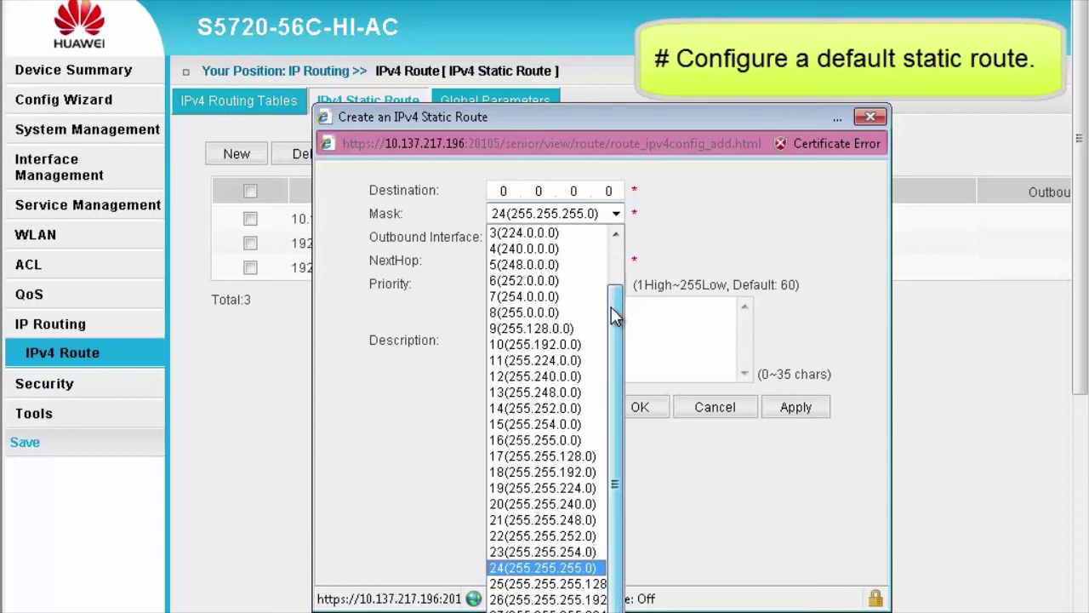
drag(611, 306, 613, 241)
click(562, 233)
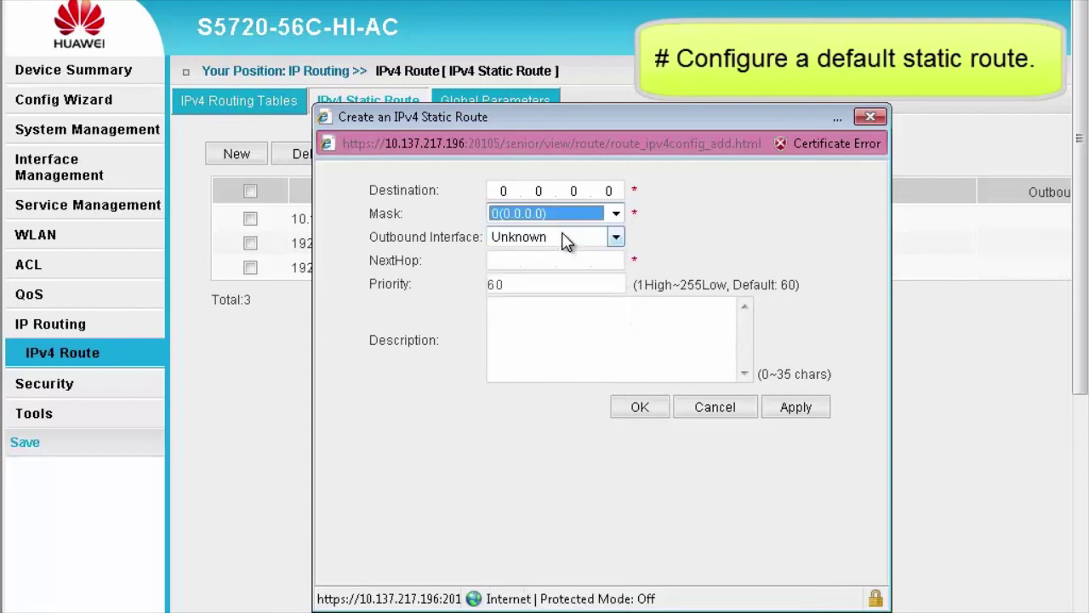
click(509, 263)
text(1.1.4.2)
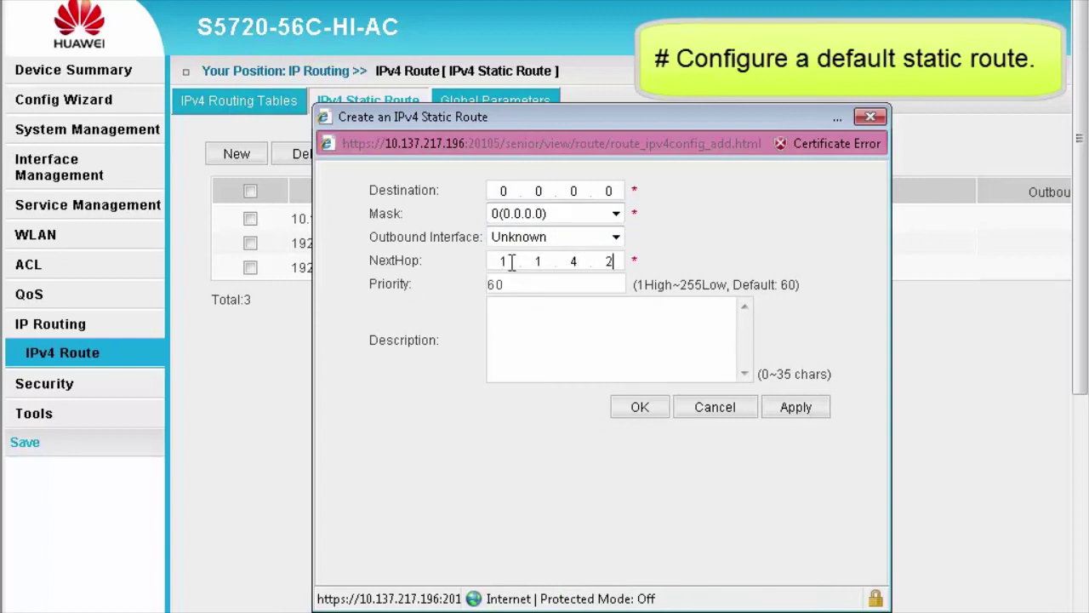
click(640, 405)
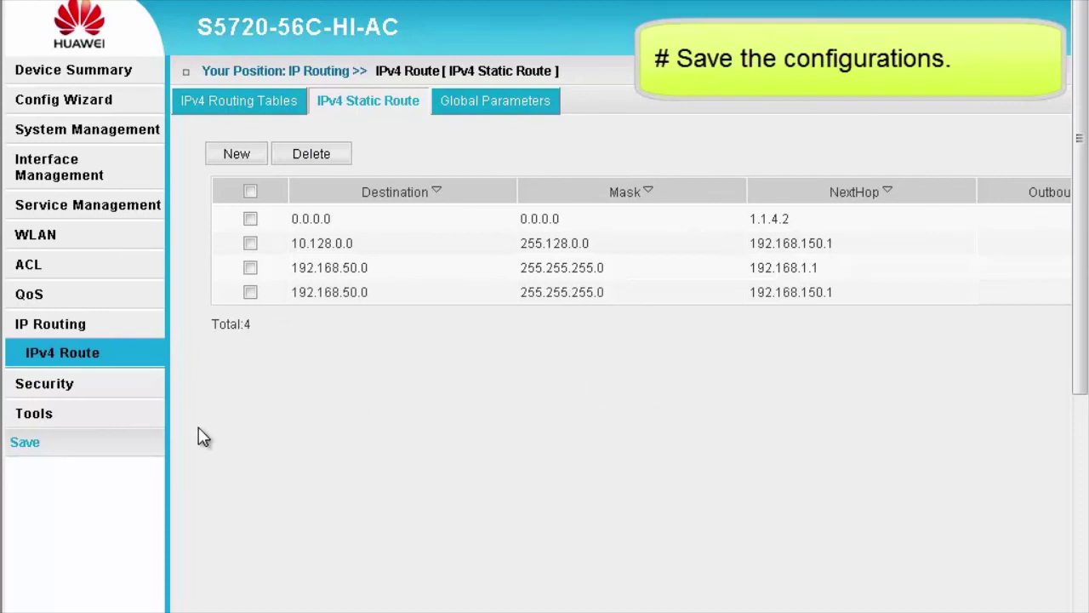
- Save the switch configuration and acknowledge the 'Saved successful.' message
click(26, 444)
click(899, 480)
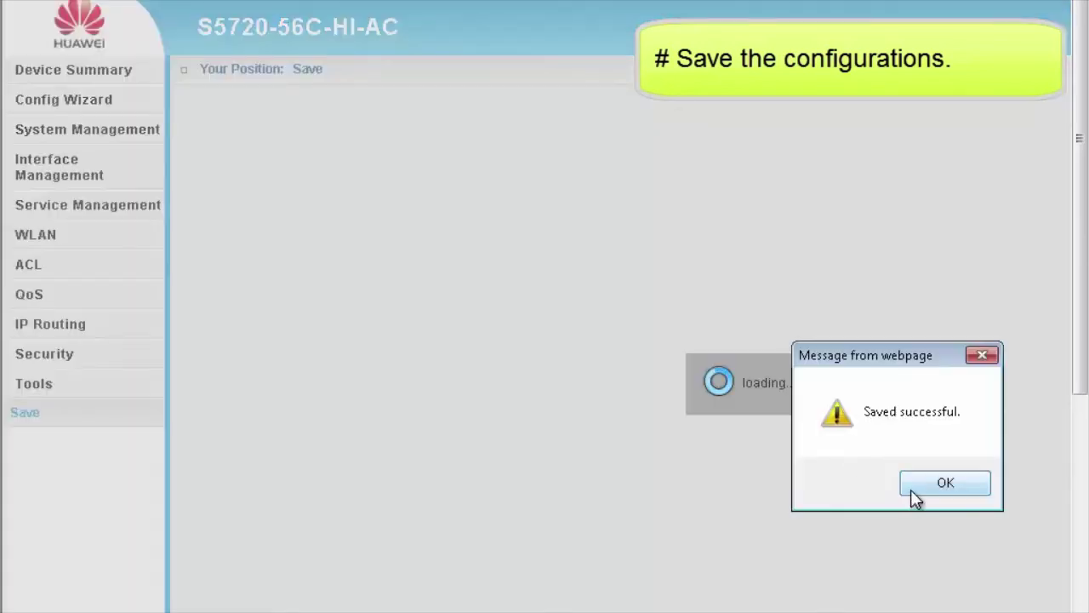
click(912, 485)
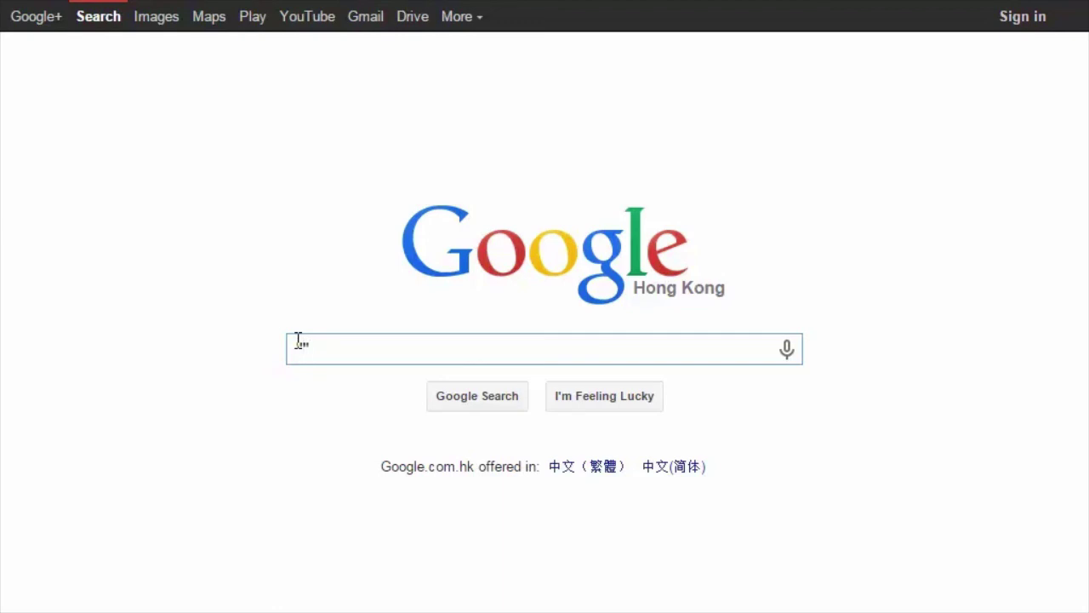
- Search Google for "ALL About switches"site:Huawei.com and open the Introduction to Modular Switches post
text("ALL About switches"s)
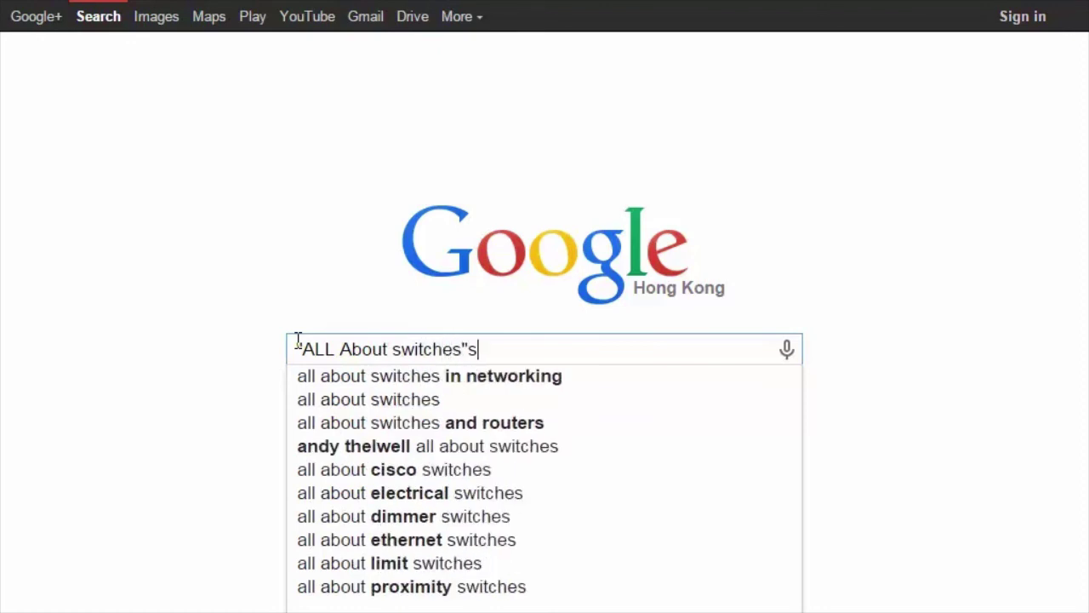
text(ite:Huawei.com)
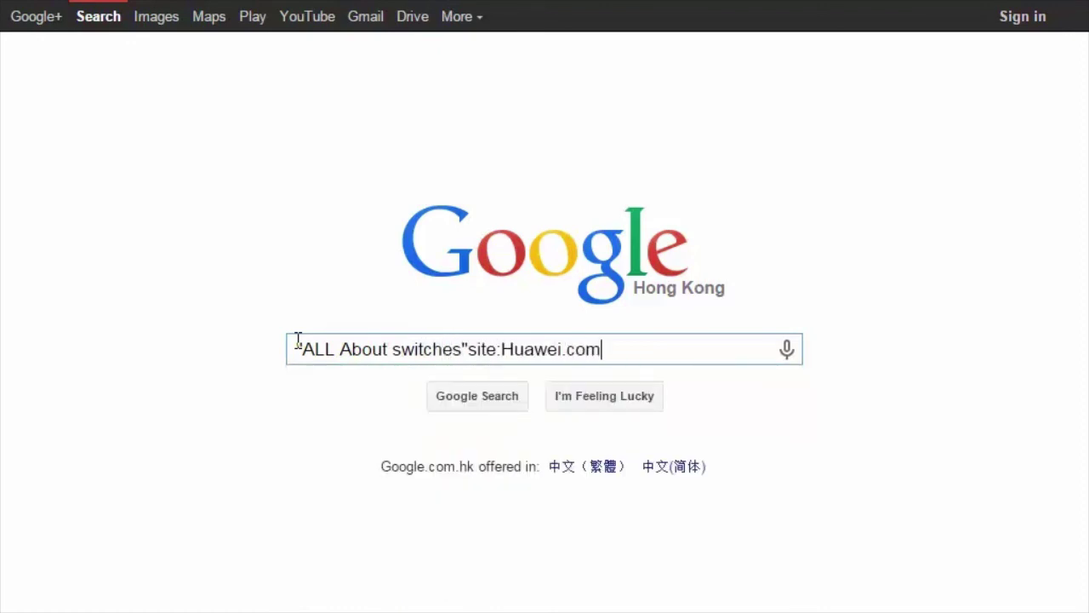
key(Return)
click(428, 223)
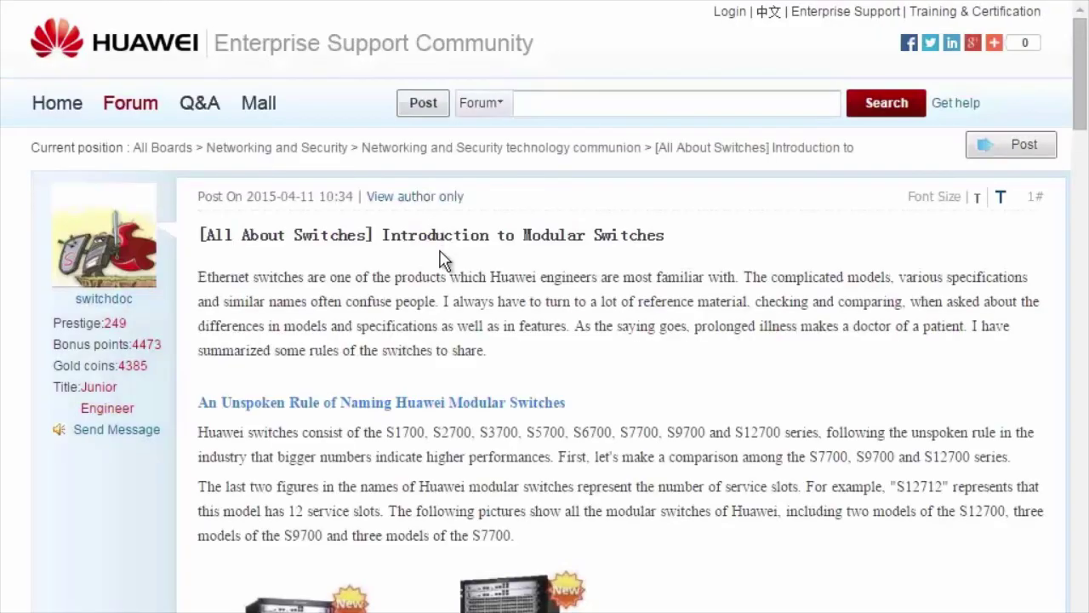
- Follow the ★★★Summary★★★ All About Huawei Switch Features link and browse its tables
scroll(443, 268, down, 10)
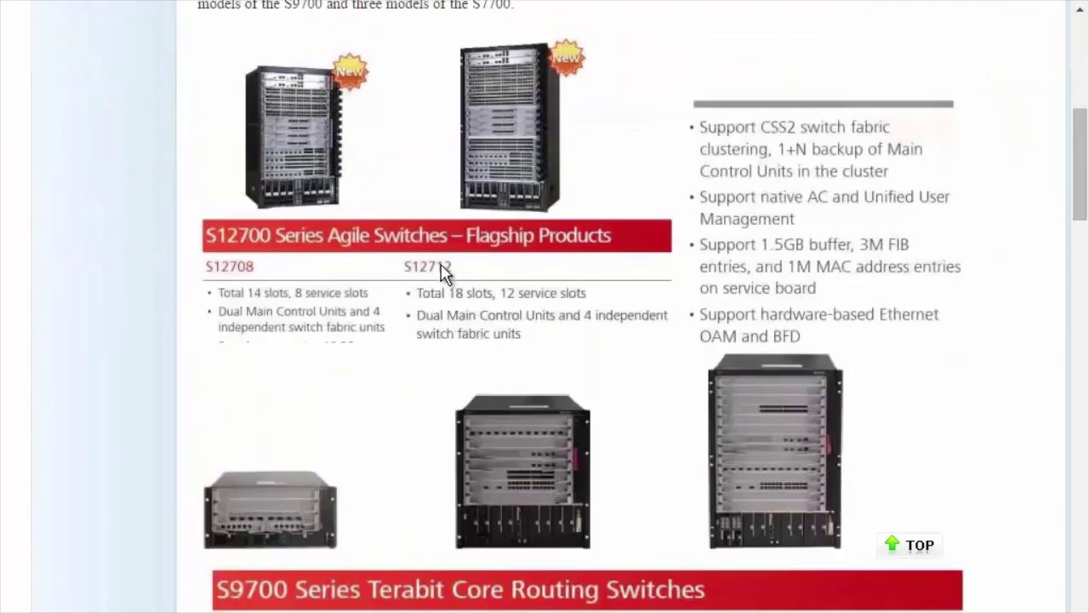
scroll(443, 281, down, 12)
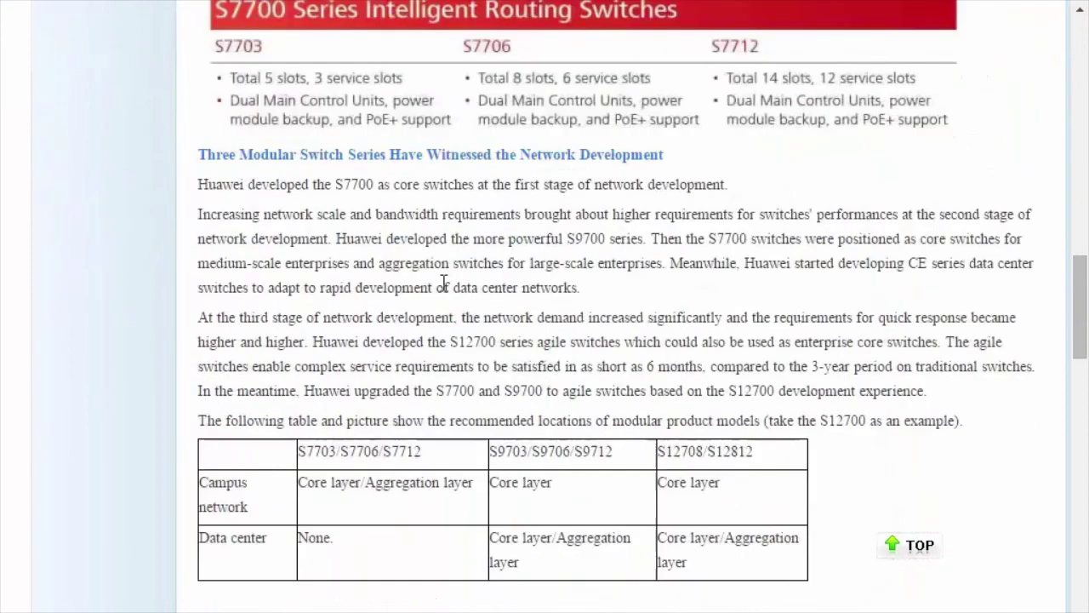
scroll(443, 306, down, 10)
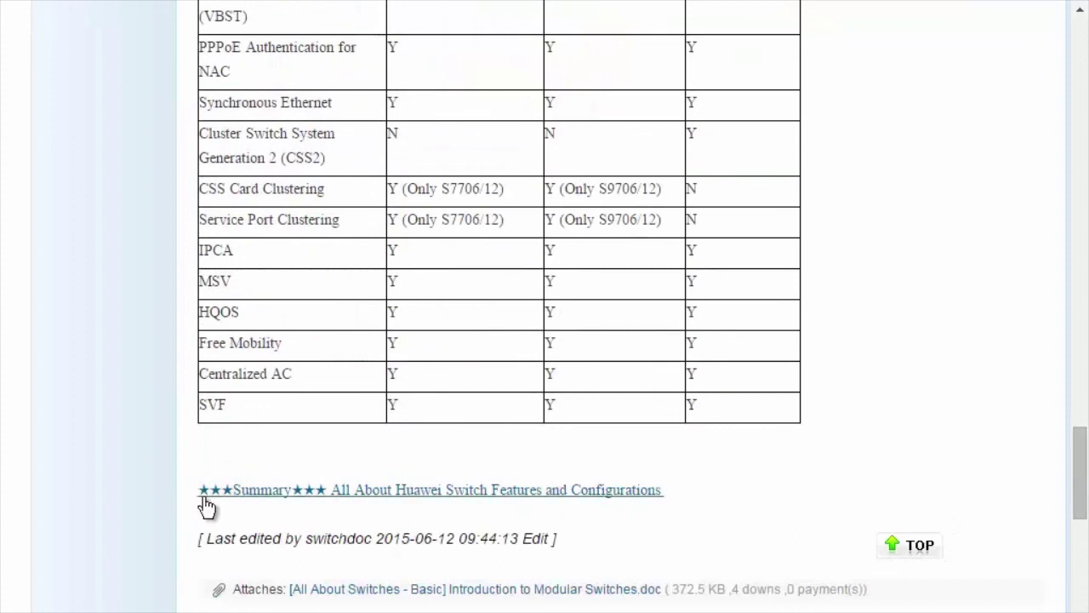
click(443, 492)
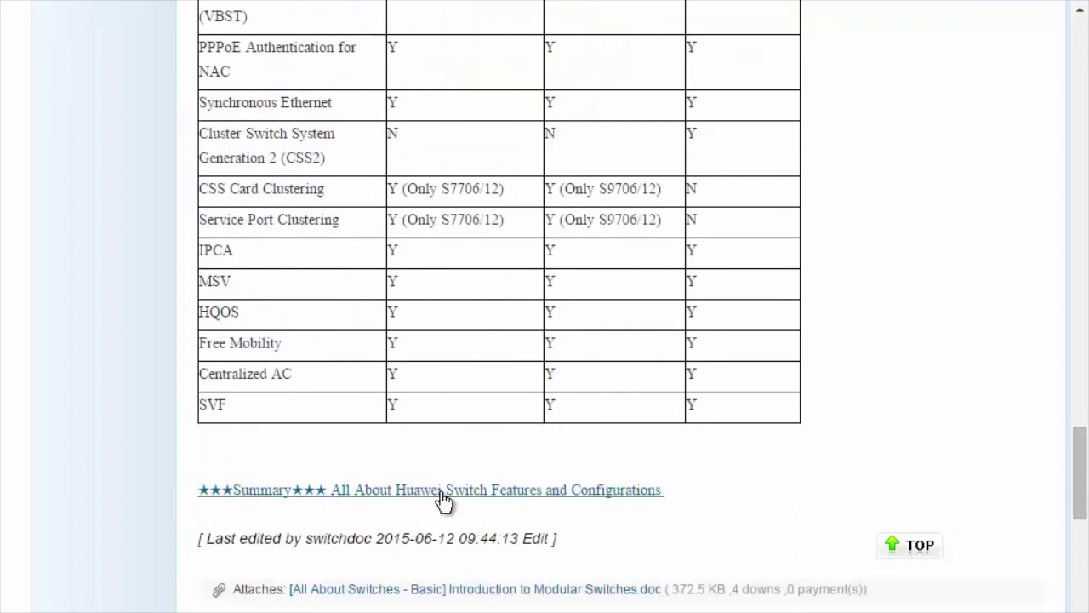
scroll(446, 501, down, 4)
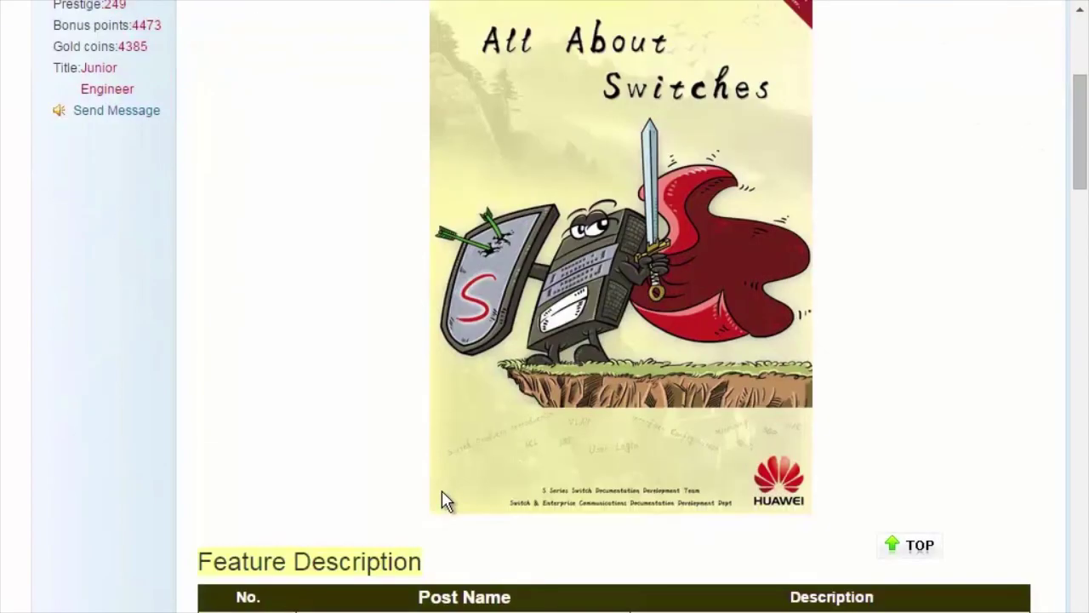
scroll(442, 500, down, 5)
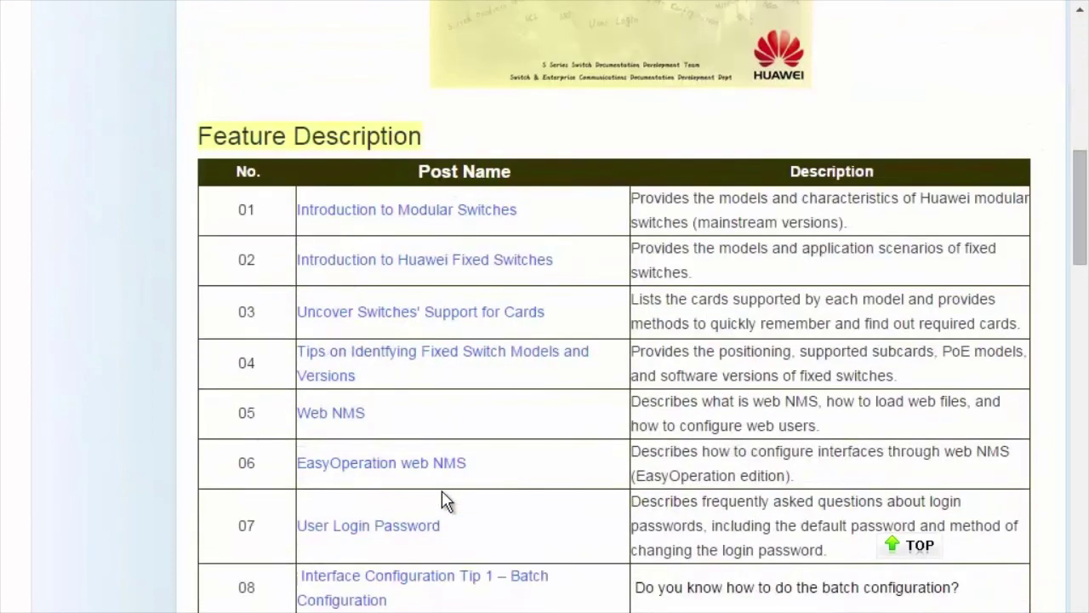
scroll(446, 501, down, 8)
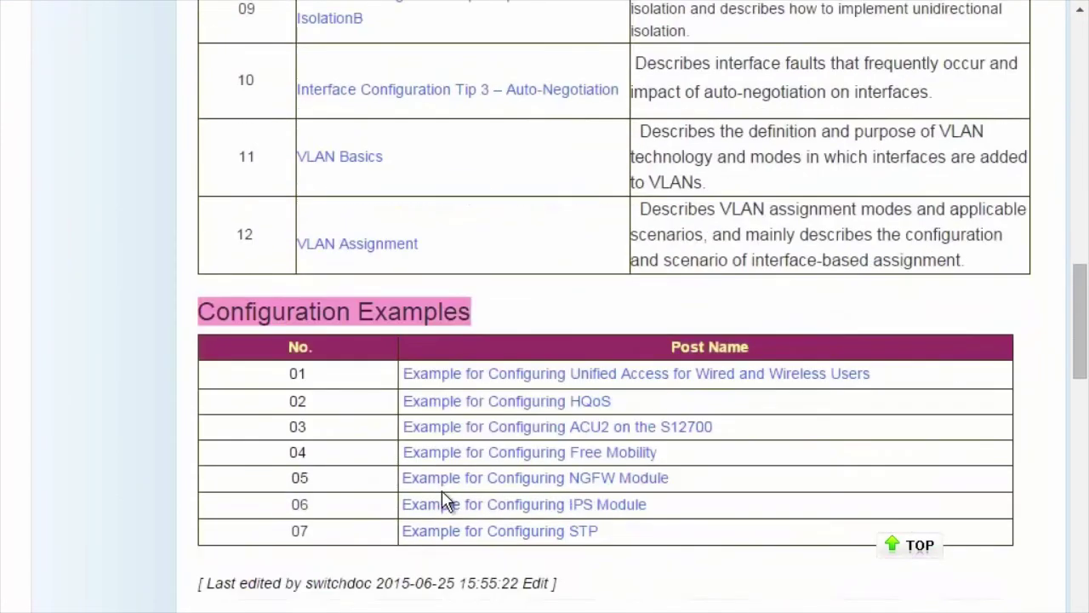
scroll(443, 494, up, 13)
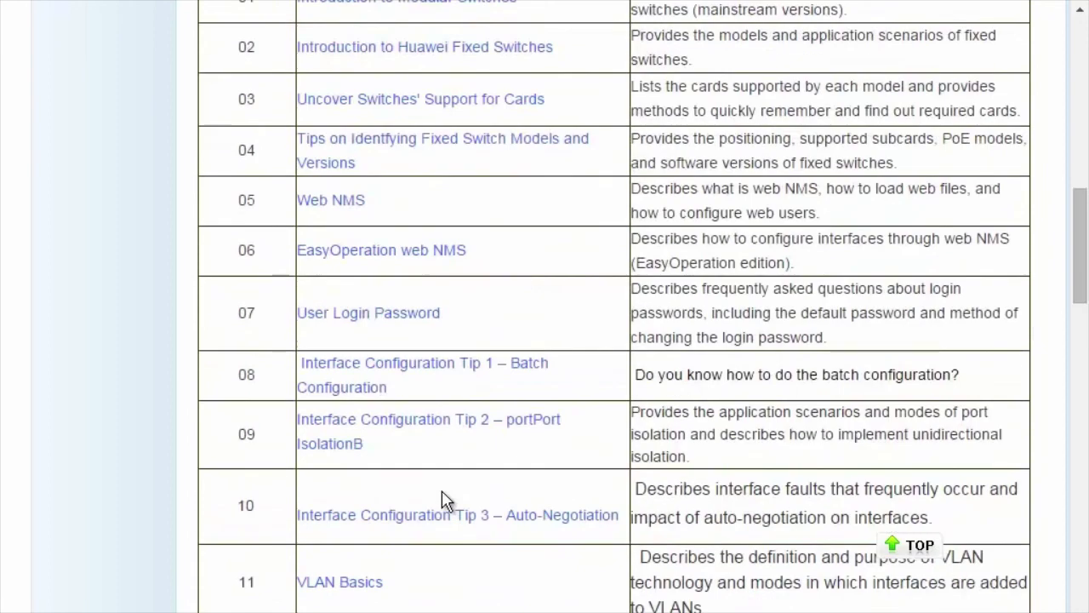
scroll(443, 494, up, 5)
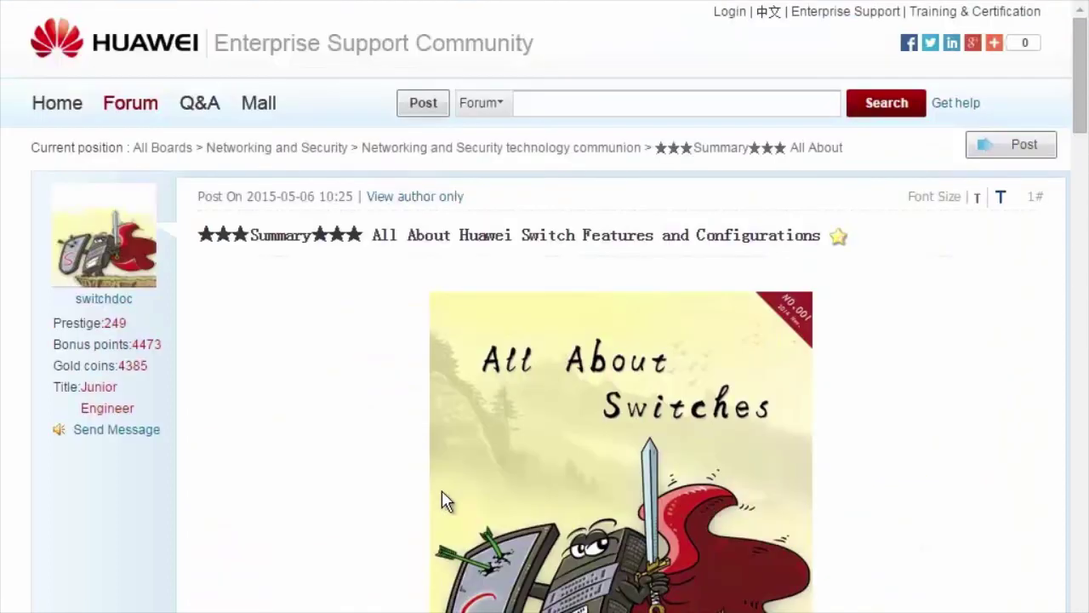